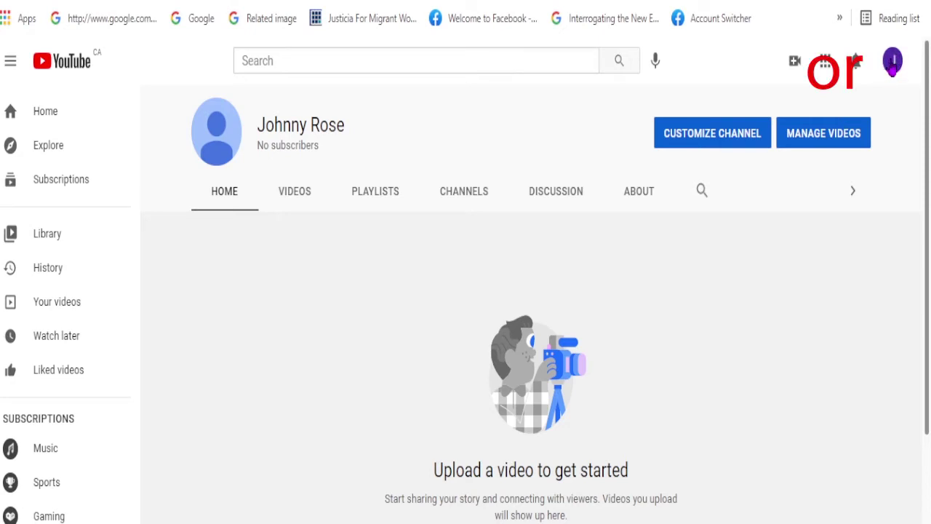
- Open YouTube Studio, go to Settings > Channel > Advanced settings, then 'Manage YouTube account'
{"action": "left_click", "coordinate": [893, 64]}
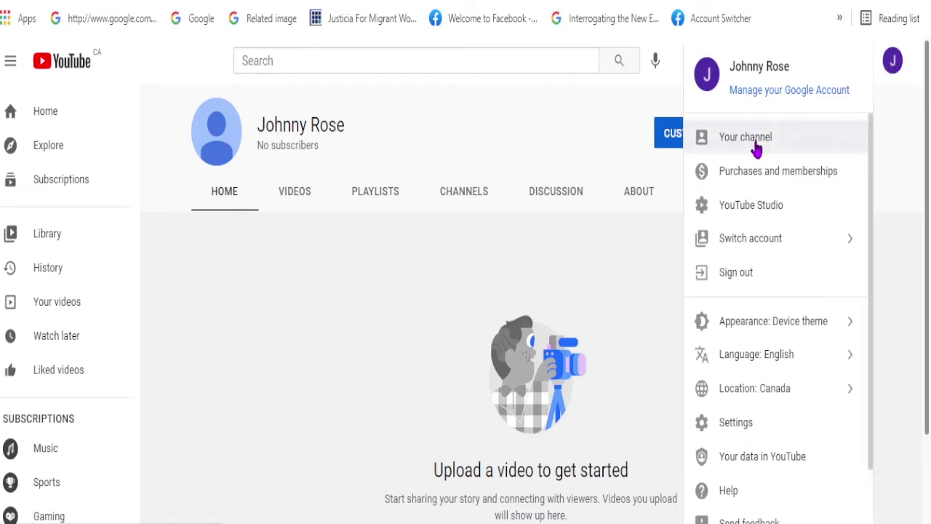
{"action": "left_click", "coordinate": [752, 207]}
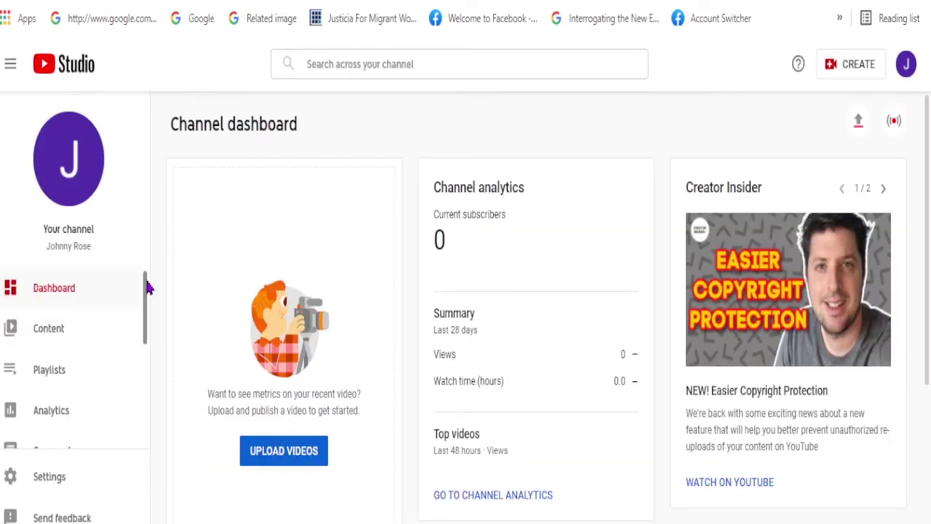
{"action": "left_click_drag", "start_coordinate": [147, 287], "coordinate": [146, 385]}
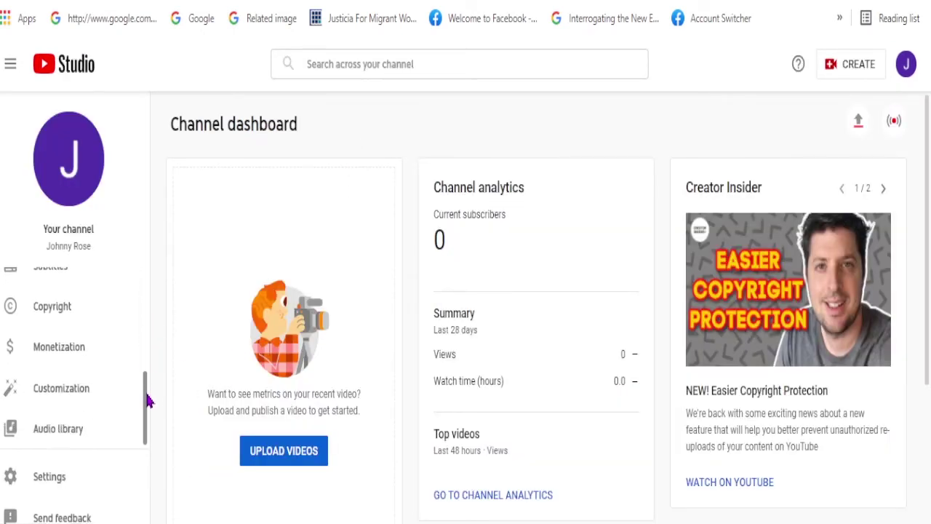
{"action": "left_click", "coordinate": [48, 475]}
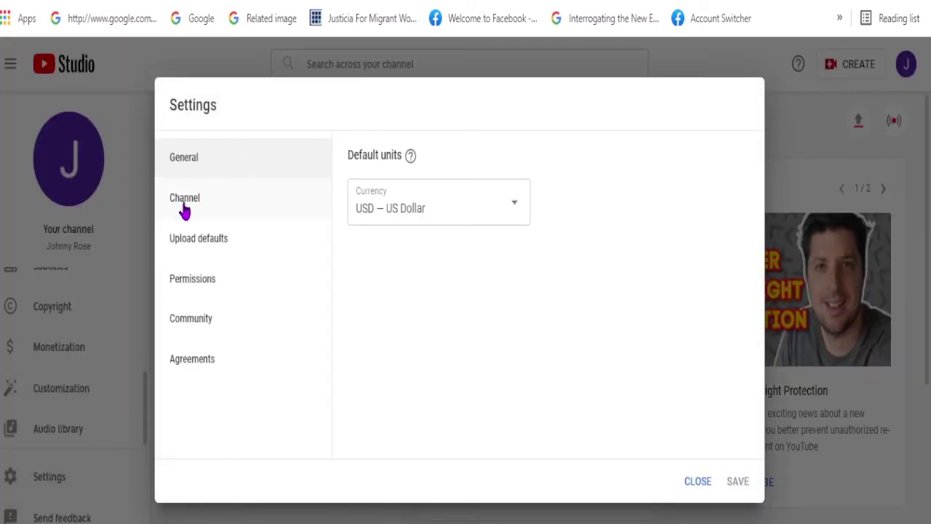
{"action": "left_click", "coordinate": [185, 207]}
{"action": "left_click", "coordinate": [481, 170]}
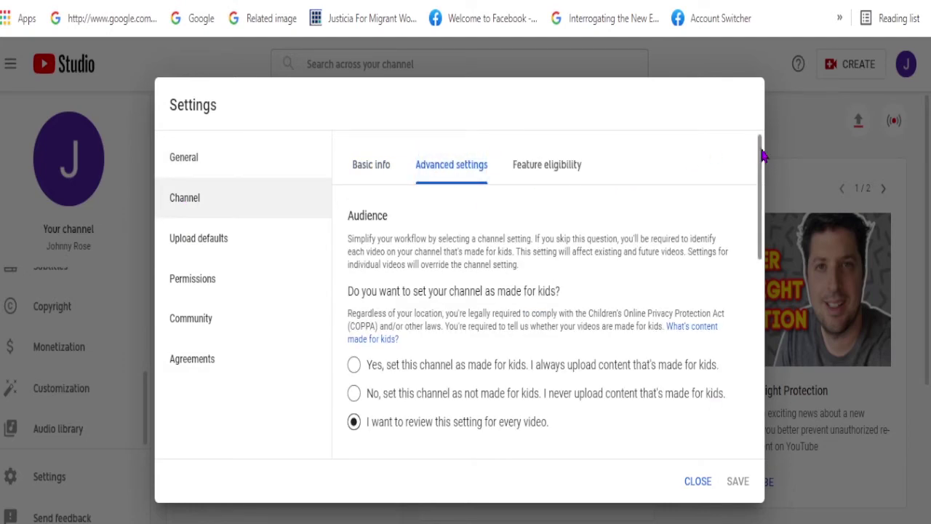
{"action": "left_click_drag", "start_coordinate": [762, 154], "coordinate": [765, 376]}
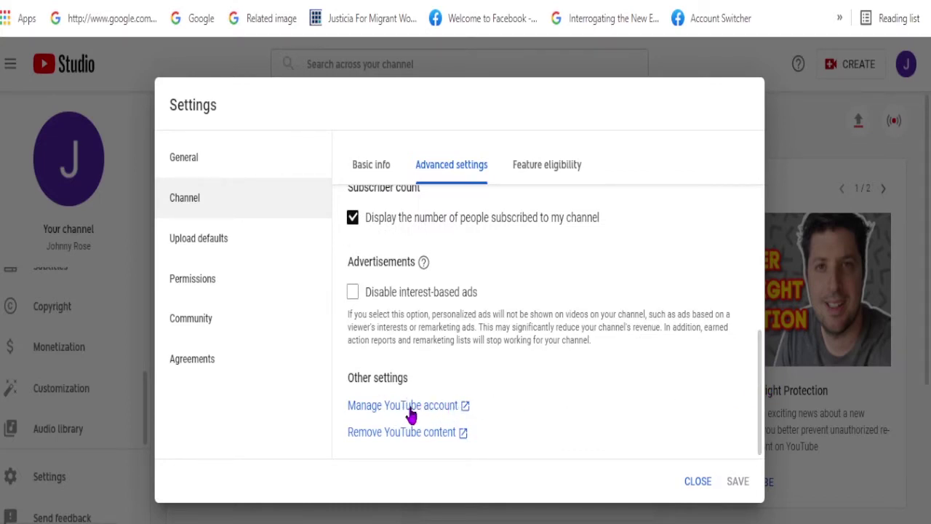
{"action": "left_click", "coordinate": [406, 408]}
- Review the advanced account settings, then return to Account and open the channel list
{"action": "scroll", "coordinate": [530, 227], "scroll_direction": "down", "scroll_amount": 1}
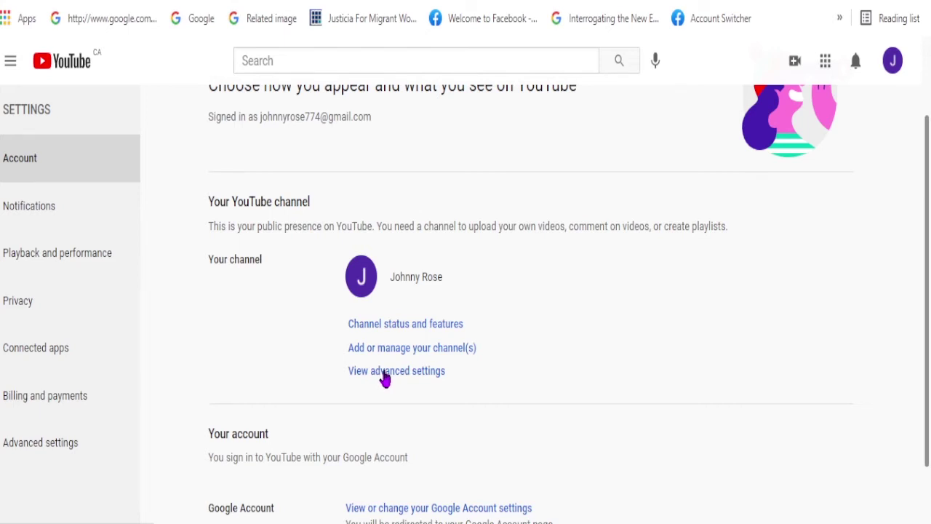
{"action": "left_click", "coordinate": [432, 371]}
{"action": "scroll", "coordinate": [553, 262], "scroll_direction": "down", "scroll_amount": 2}
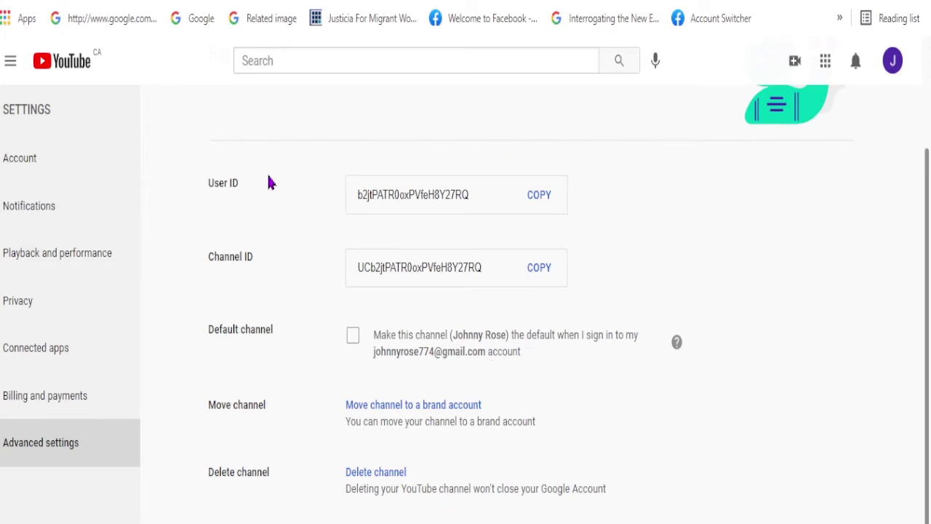
{"action": "left_click", "coordinate": [29, 167]}
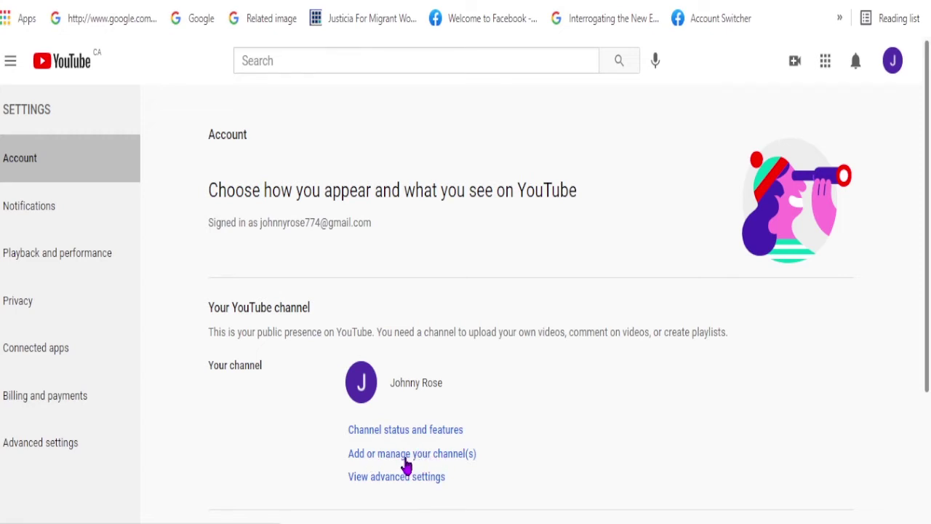
{"action": "left_click", "coordinate": [407, 454]}
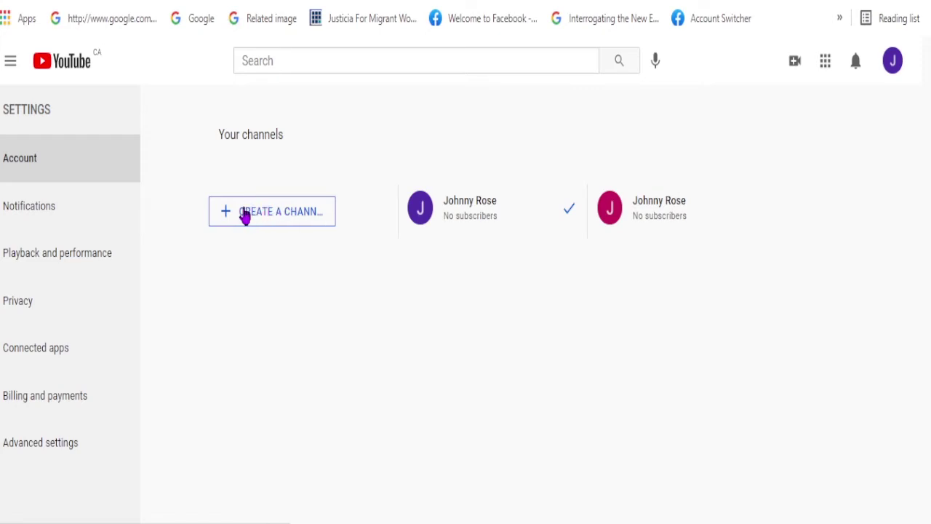
- Start a new channel named 'Grannies Excursions' and tick the new Google Account acknowledgement
{"action": "left_click", "coordinate": [247, 213]}
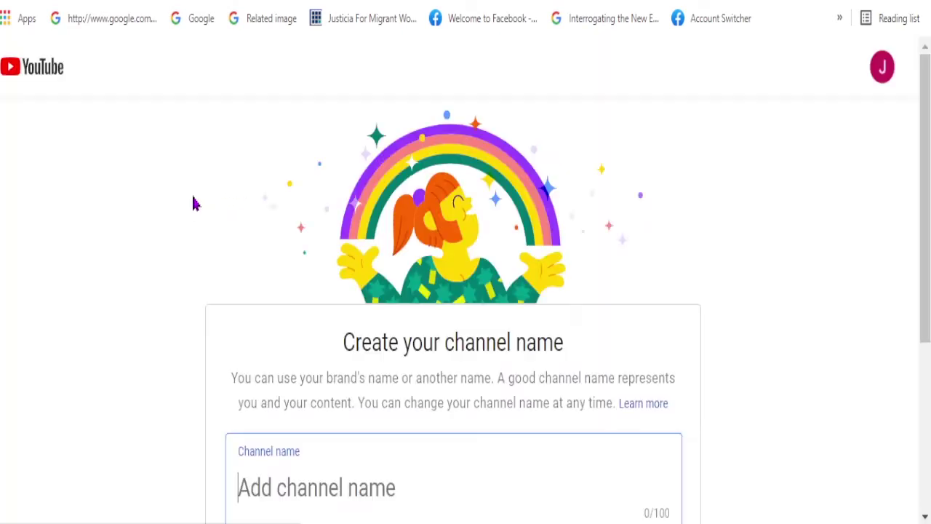
{"action": "scroll", "coordinate": [625, 182], "scroll_direction": "down", "scroll_amount": 3}
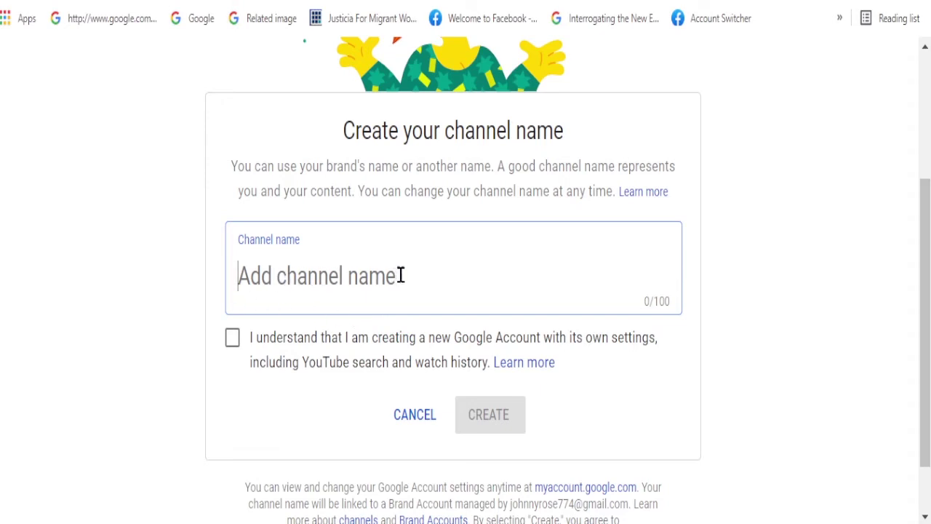
{"action": "scroll", "coordinate": [459, 373], "scroll_direction": "up", "scroll_amount": 3}
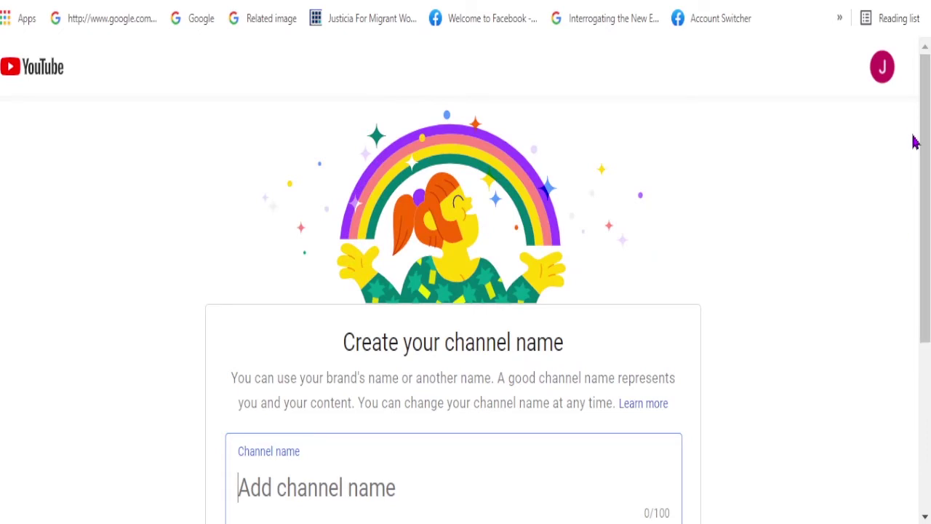
{"action": "scroll", "coordinate": [922, 134], "scroll_direction": "down", "scroll_amount": 3}
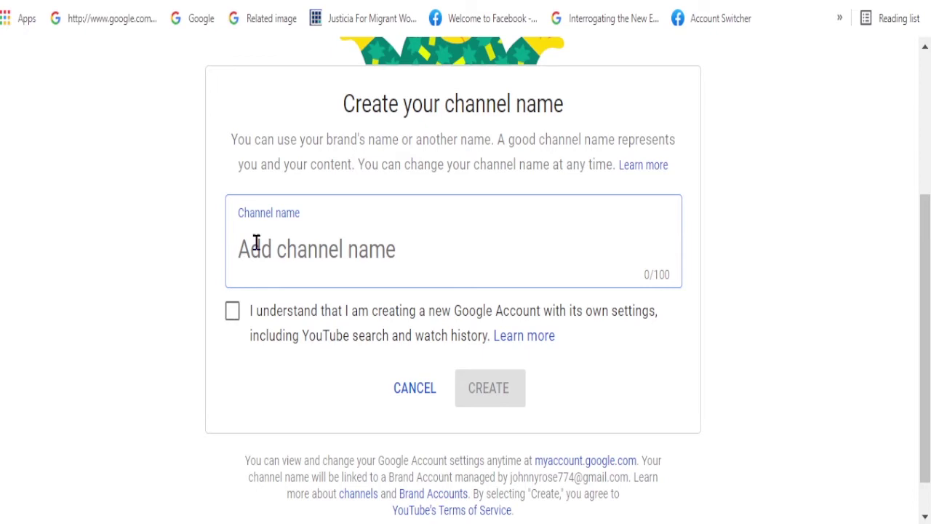
{"action": "type", "text": "Grann"}
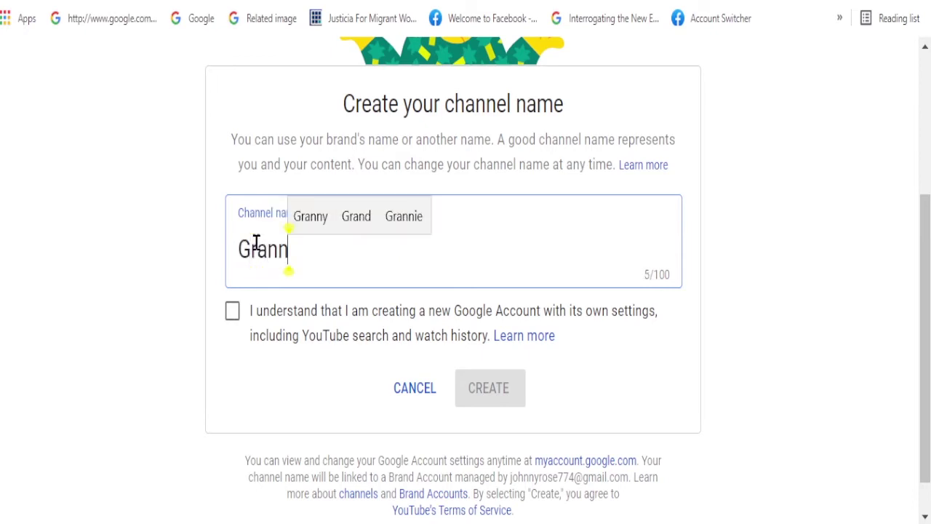
{"action": "type", "text": "ies "}
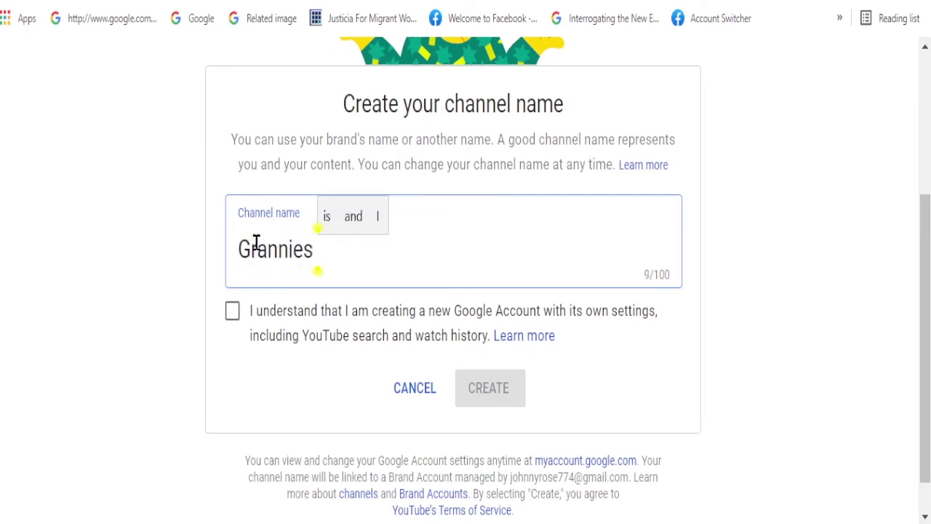
{"action": "type", "text": "Excur"}
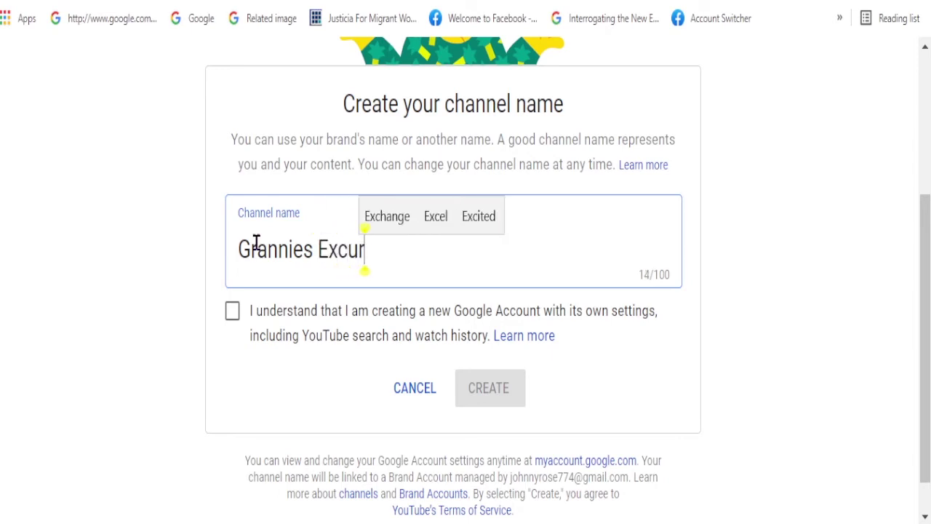
{"action": "type", "text": "sions"}
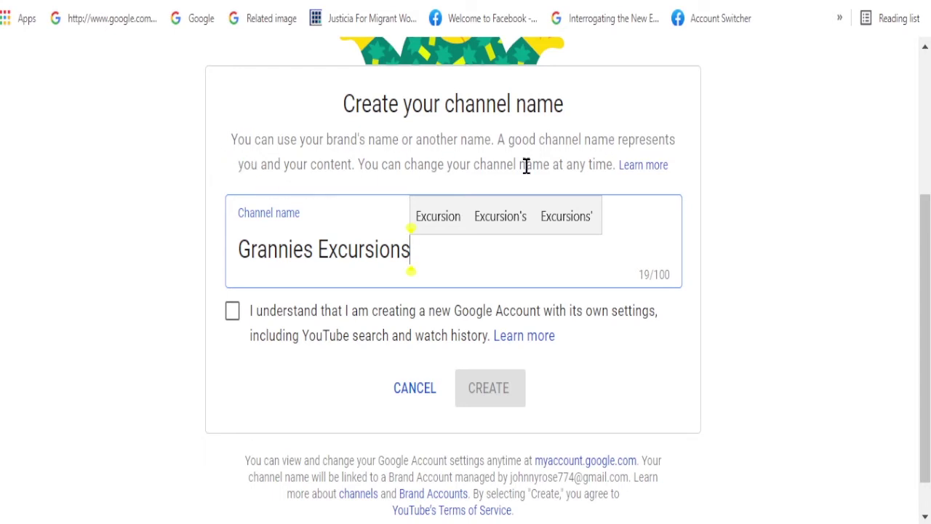
{"action": "left_click", "coordinate": [232, 313]}
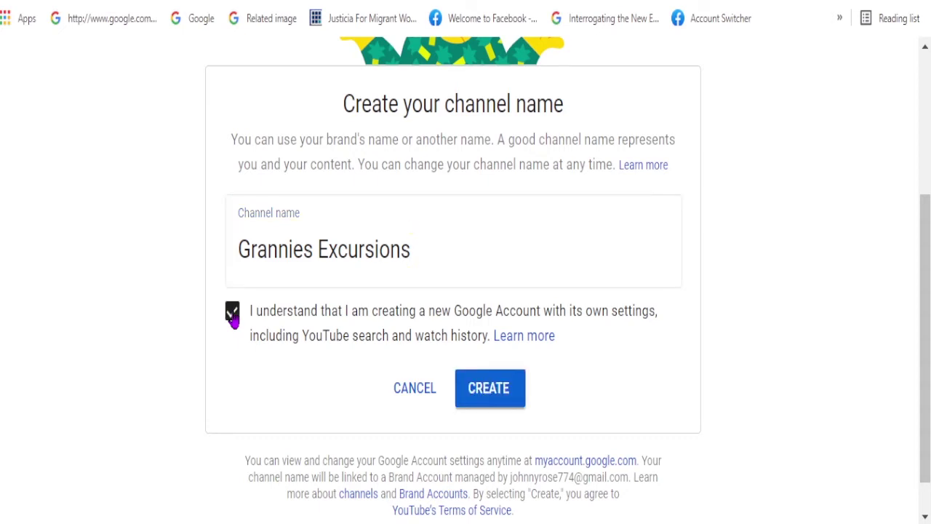
- Create the channel, verifying with the saved phone number and the SMS code received
{"action": "left_click", "coordinate": [493, 391]}
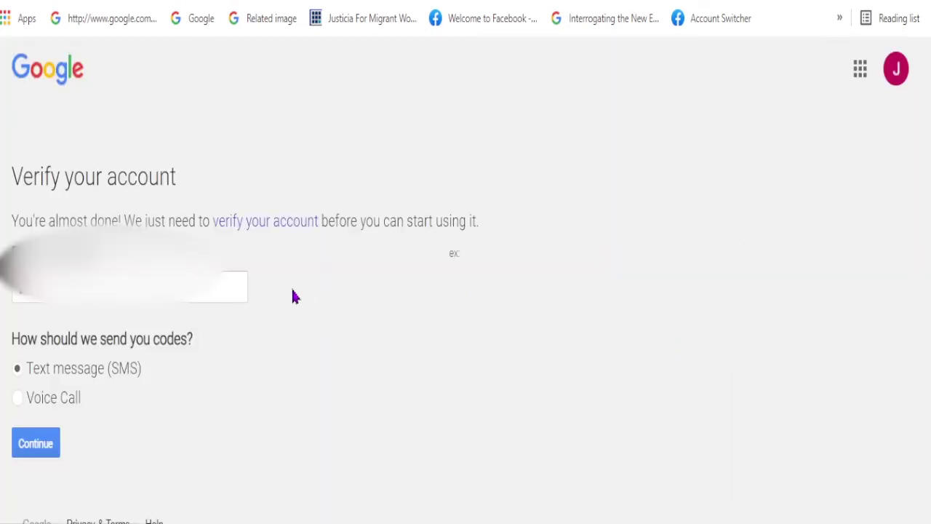
{"action": "left_click", "coordinate": [138, 290]}
{"action": "left_click", "coordinate": [138, 286]}
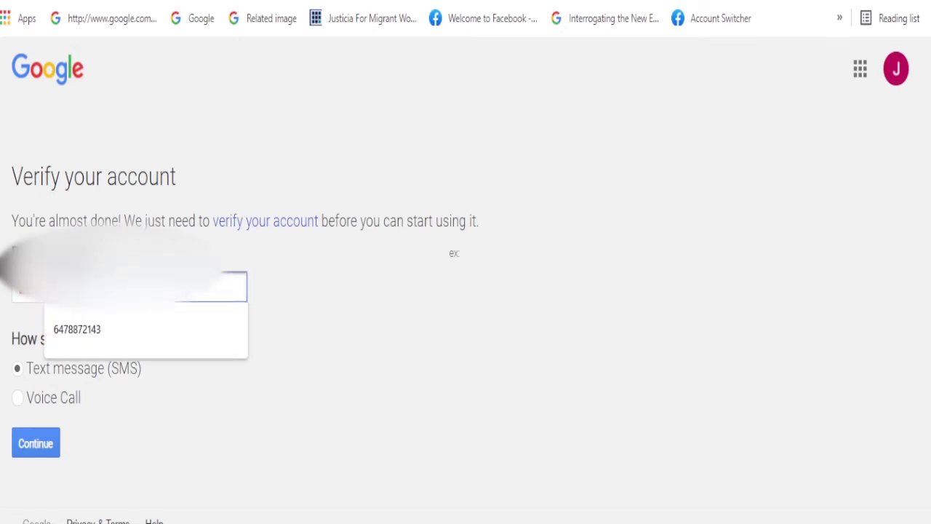
{"action": "left_click", "coordinate": [80, 338]}
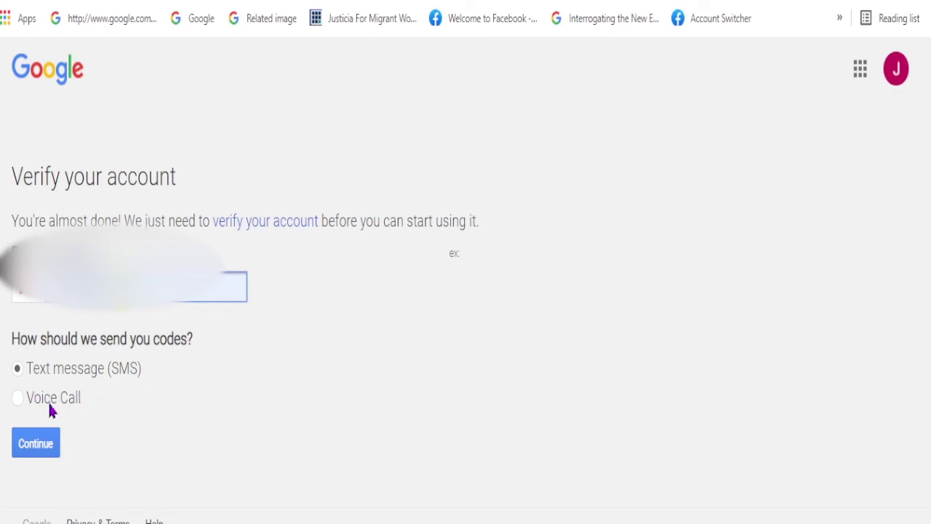
{"action": "left_click", "coordinate": [36, 447]}
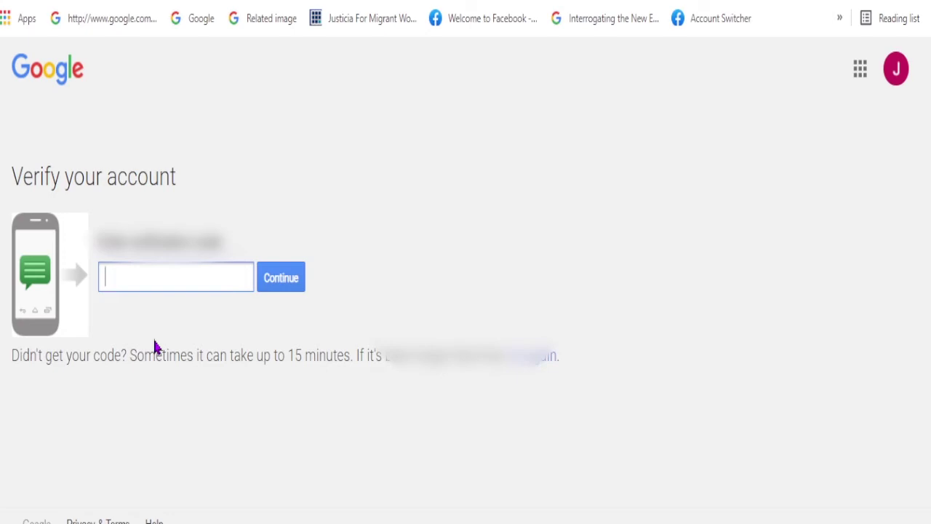
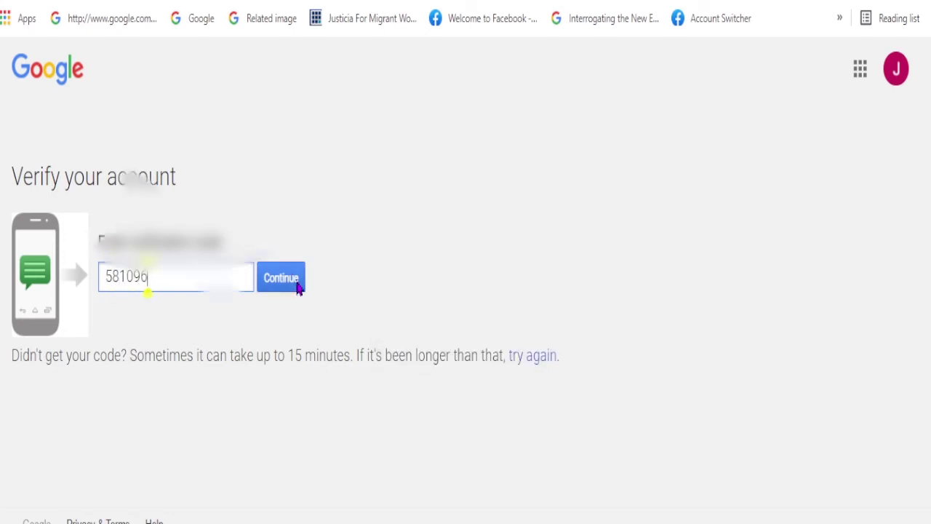
{"action": "left_click", "coordinate": [280, 277]}
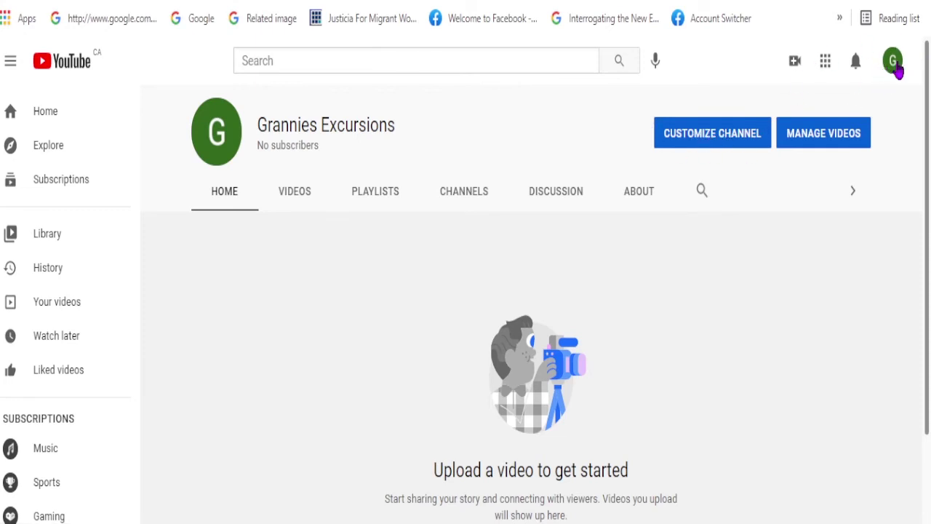
- Open YouTube Studio for Grannies Excursions and close the 'Hello new YouTube Studio' popup
{"action": "left_click", "coordinate": [894, 64]}
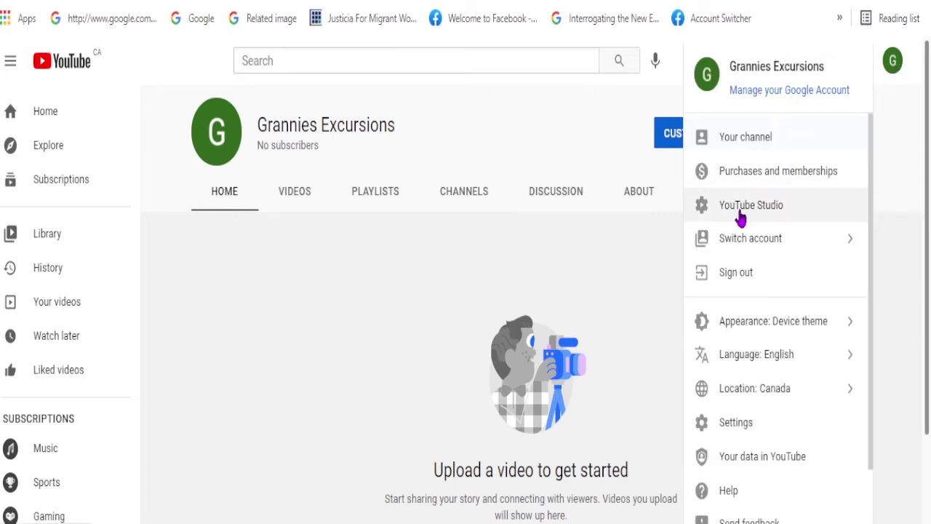
{"action": "left_click", "coordinate": [752, 211]}
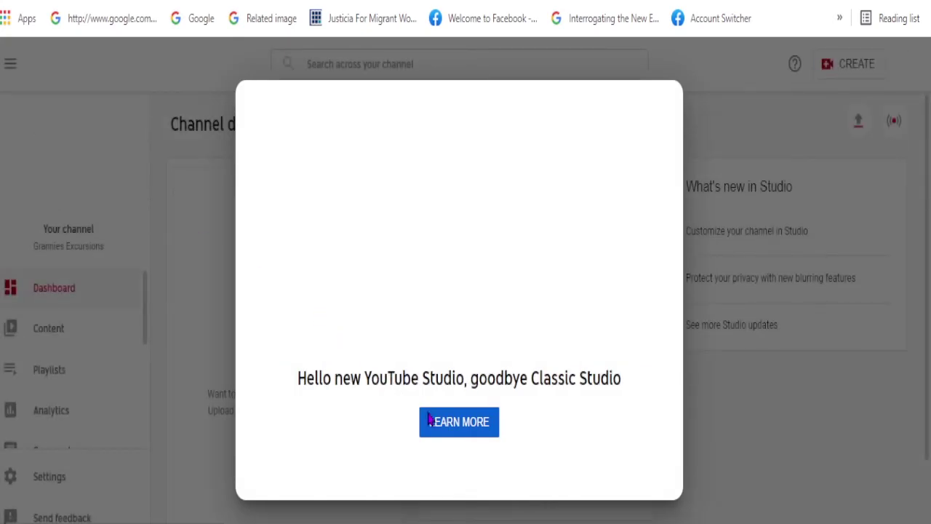
{"action": "left_click", "coordinate": [730, 405]}
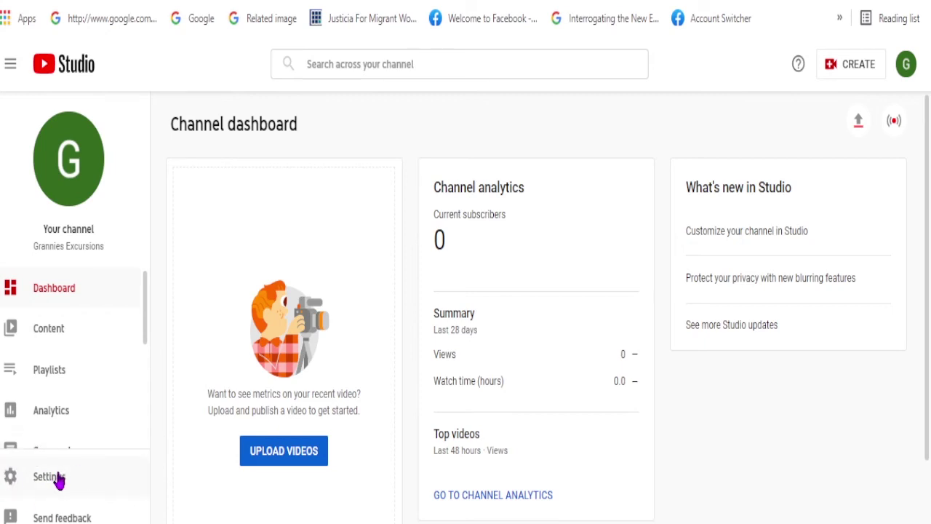
- In Settings > Permissions, move the channel's permissions into YouTube Studio
{"action": "left_click", "coordinate": [59, 475]}
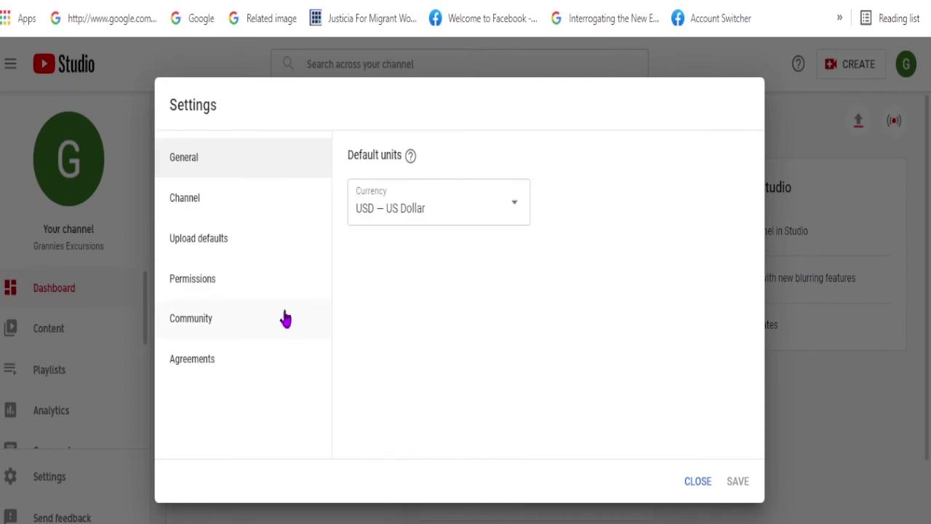
{"action": "left_click", "coordinate": [197, 283]}
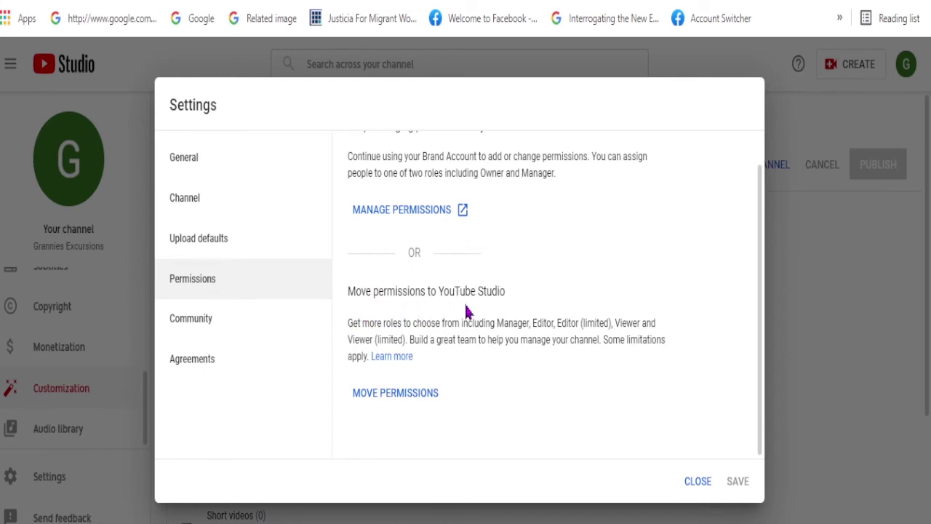
{"action": "left_click", "coordinate": [400, 395]}
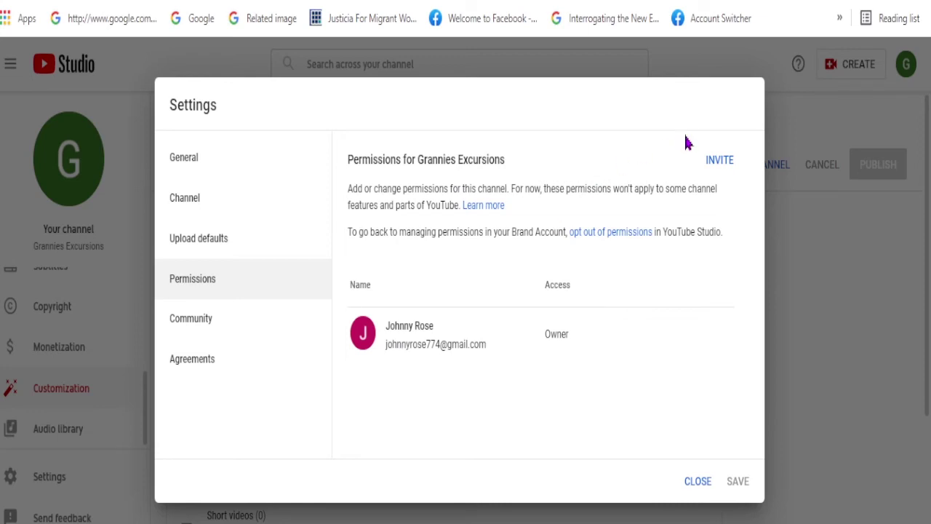
- Invite the second account's Gmail address with Manager access, then save the permissions
{"action": "left_click", "coordinate": [716, 164]}
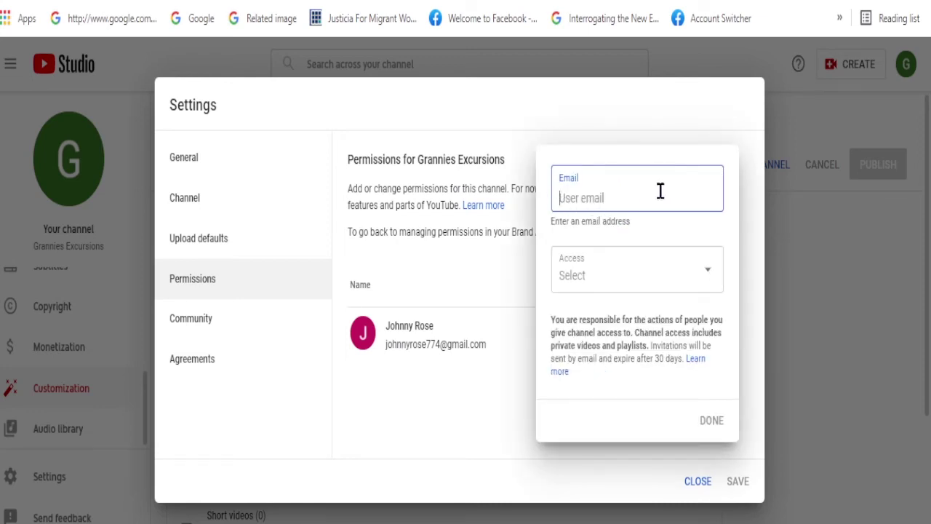
{"action": "left_click", "coordinate": [706, 273]}
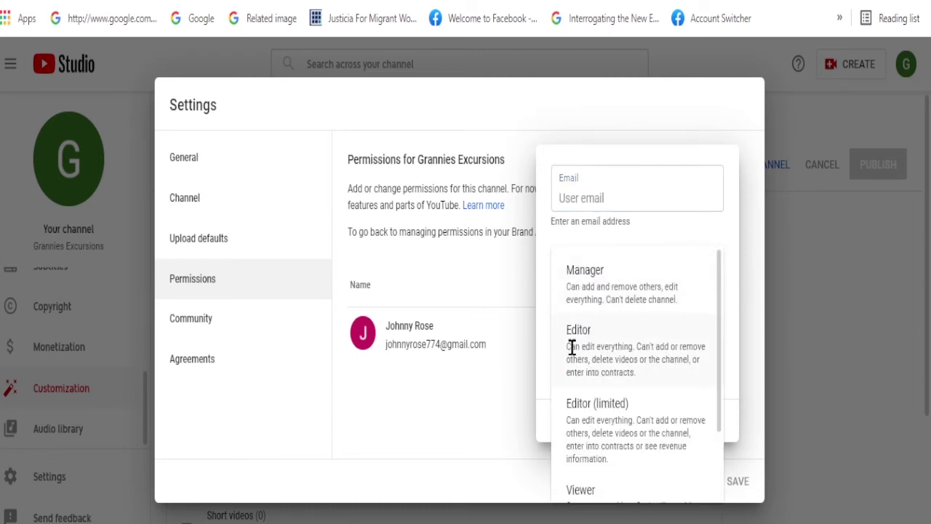
{"action": "scroll", "coordinate": [718, 290], "scroll_direction": "down", "scroll_amount": 2}
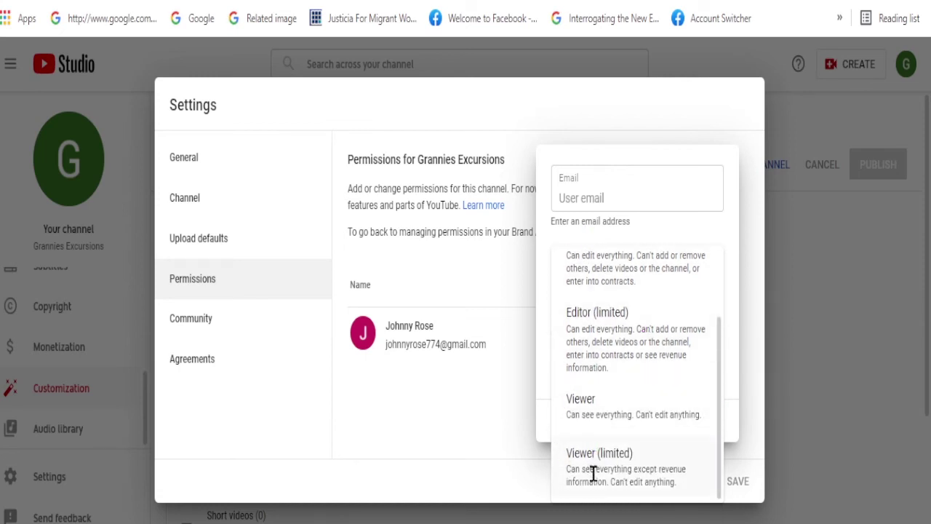
{"action": "scroll", "coordinate": [716, 385], "scroll_direction": "up", "scroll_amount": 3}
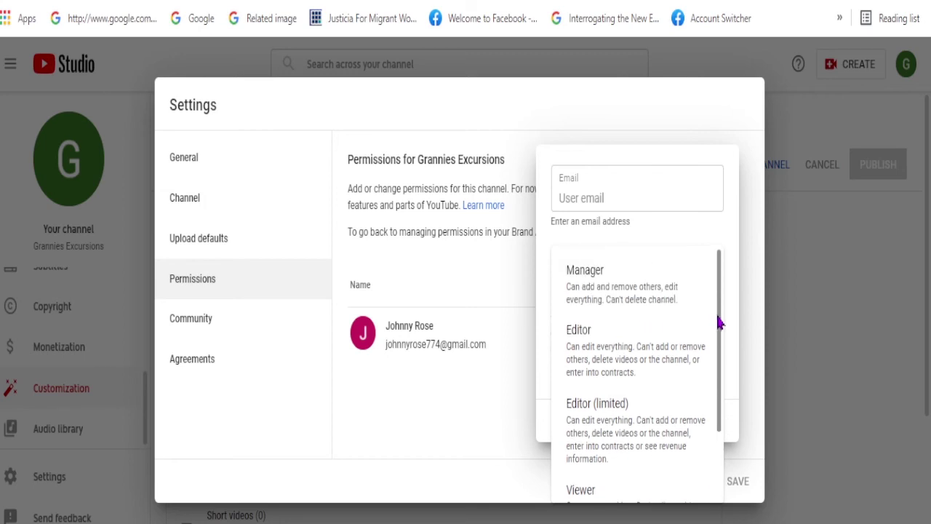
{"action": "left_click", "coordinate": [564, 187]}
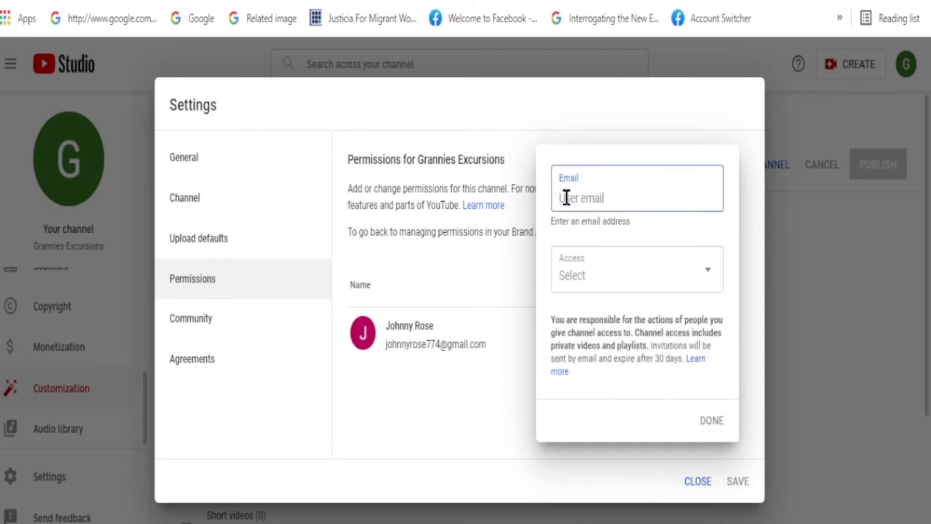
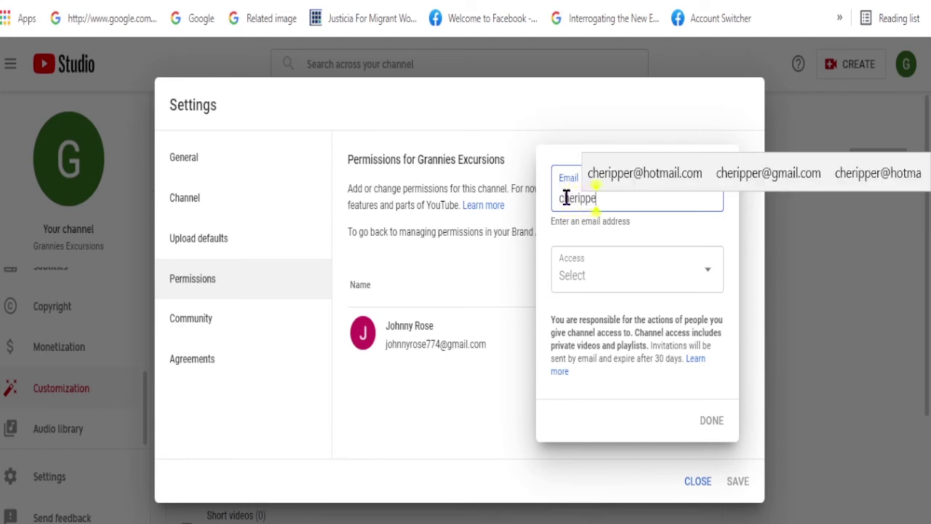
{"action": "left_click", "coordinate": [782, 181]}
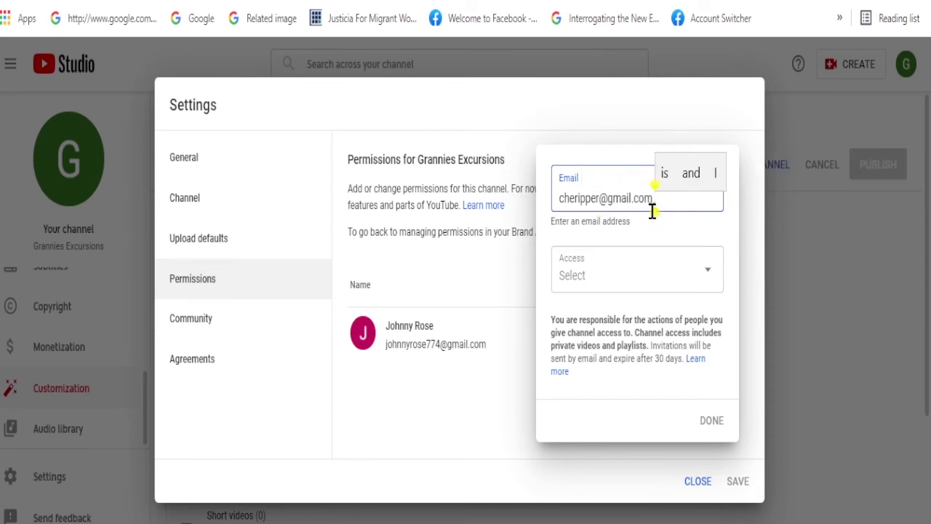
{"action": "left_click", "coordinate": [706, 267]}
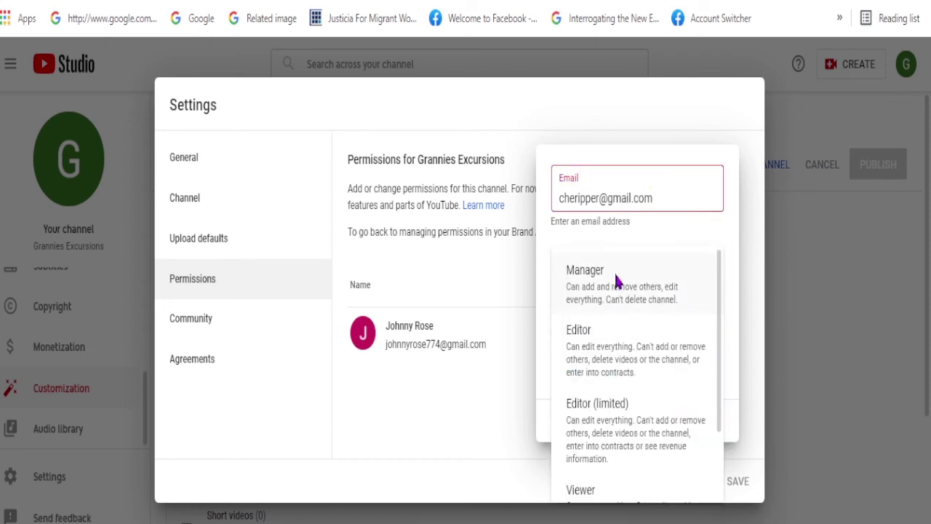
{"action": "left_click", "coordinate": [575, 280]}
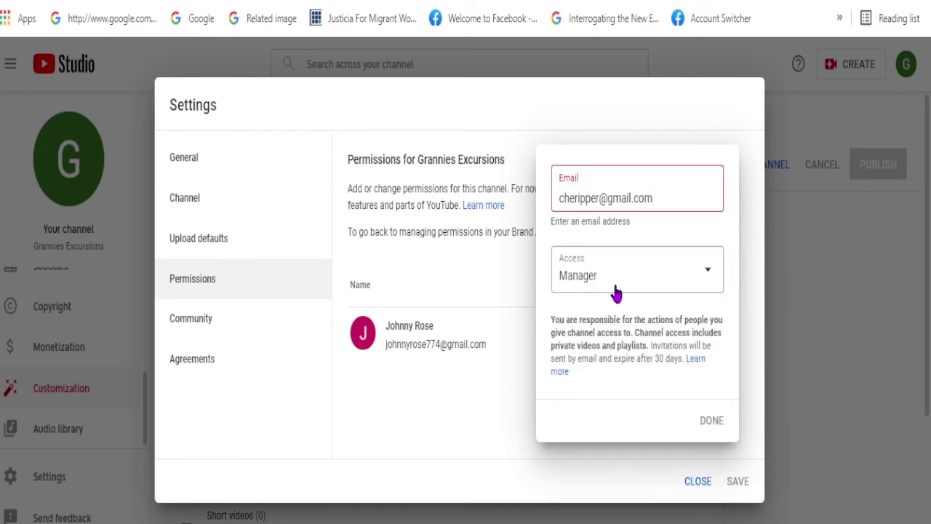
{"action": "left_click", "coordinate": [713, 421]}
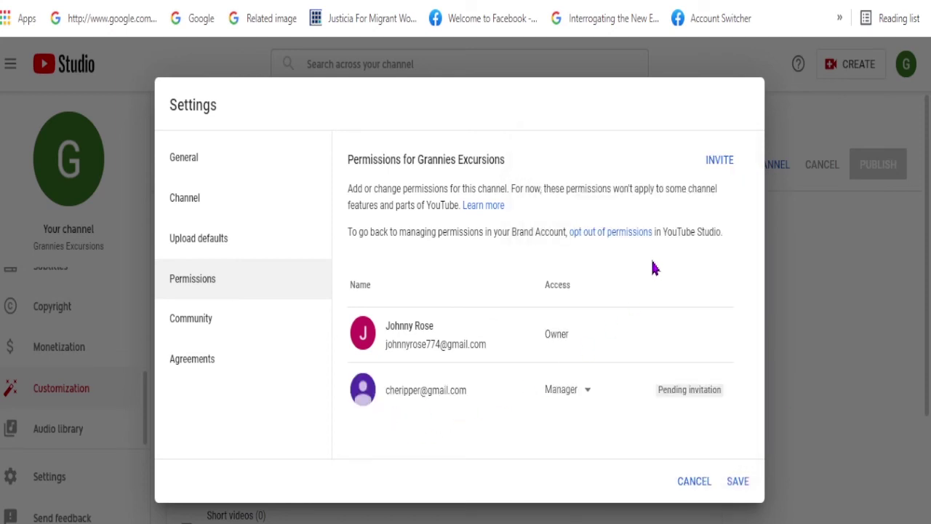
{"action": "left_click", "coordinate": [737, 485]}
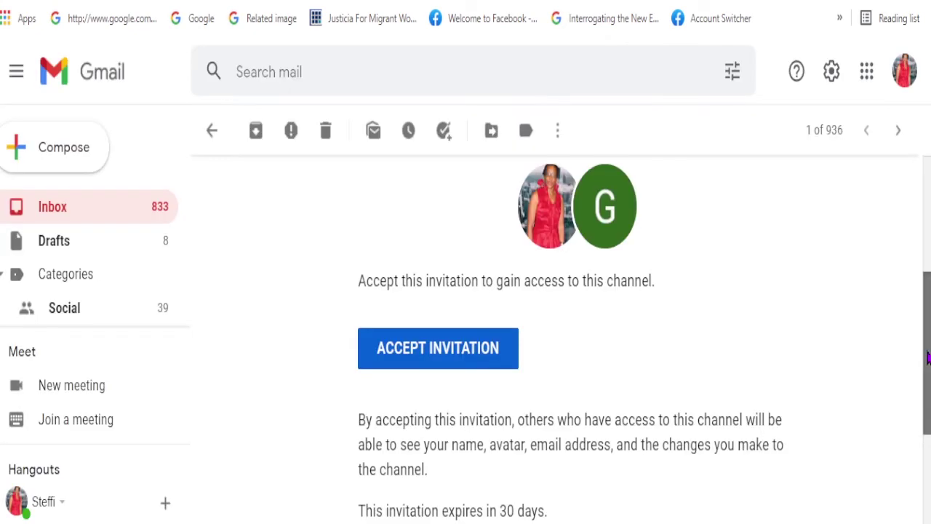
- Scroll the Grannies Excursions invitation email down to its Accept Invitation button
{"action": "scroll", "coordinate": [908, 167], "scroll_direction": "up", "scroll_amount": 5}
{"action": "left_click_drag", "start_coordinate": [925, 218], "coordinate": [885, 114]}
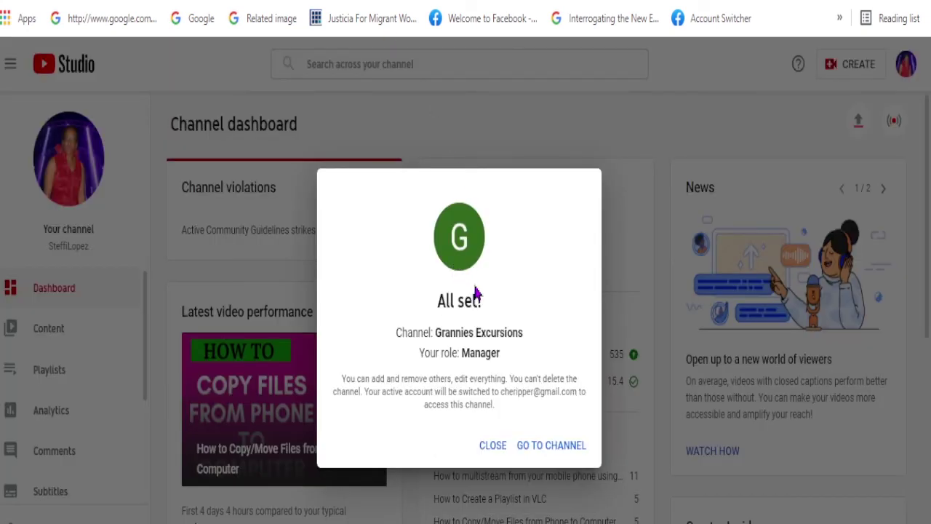
- Use GO TO CHANNEL on the 'All set!' dialog to load the Grannies Excursions dashboard
{"action": "left_click", "coordinate": [544, 451]}
{"action": "left_click", "coordinate": [527, 447]}
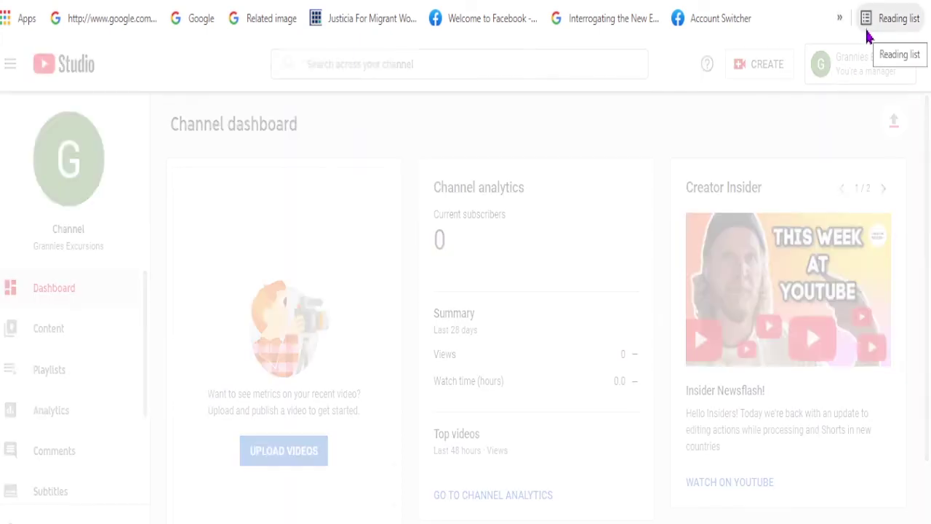
- Open the Switch account option to change over to the Grannies Excursions channel
{"action": "scroll", "coordinate": [305, 347], "scroll_direction": "down", "scroll_amount": 2}
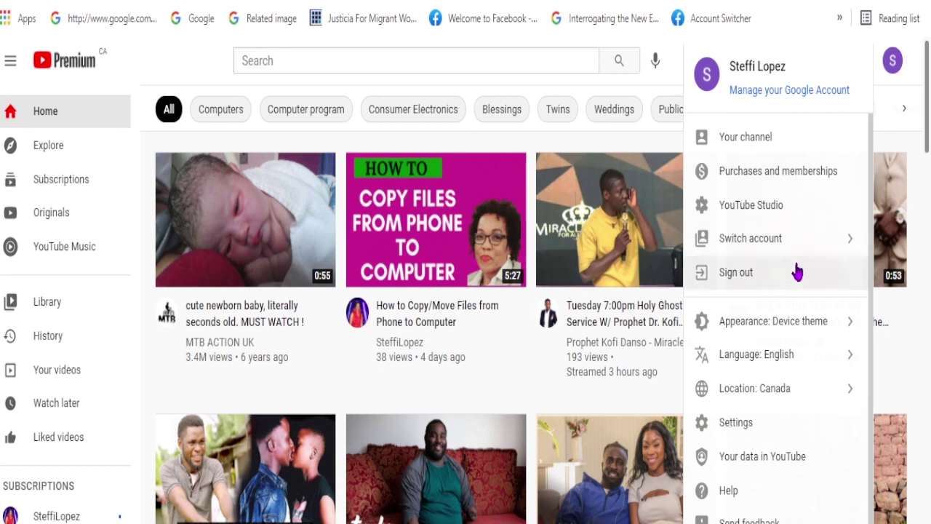
{"action": "left_click", "coordinate": [756, 249]}
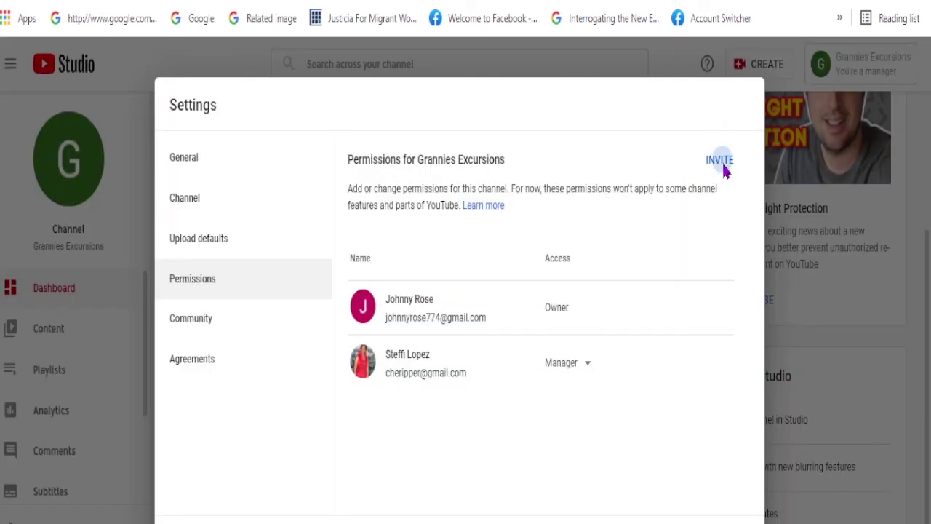
{"action": "left_click", "coordinate": [720, 161]}
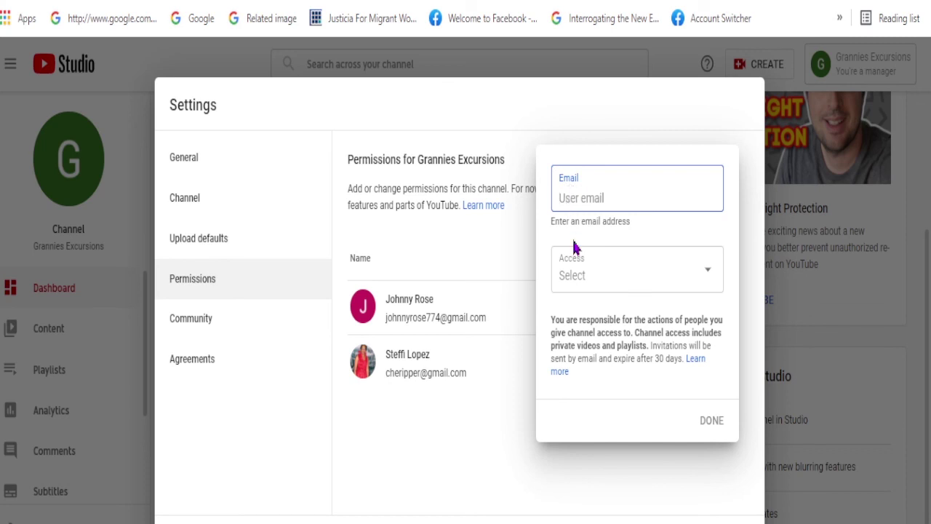
{"action": "left_click", "coordinate": [711, 280]}
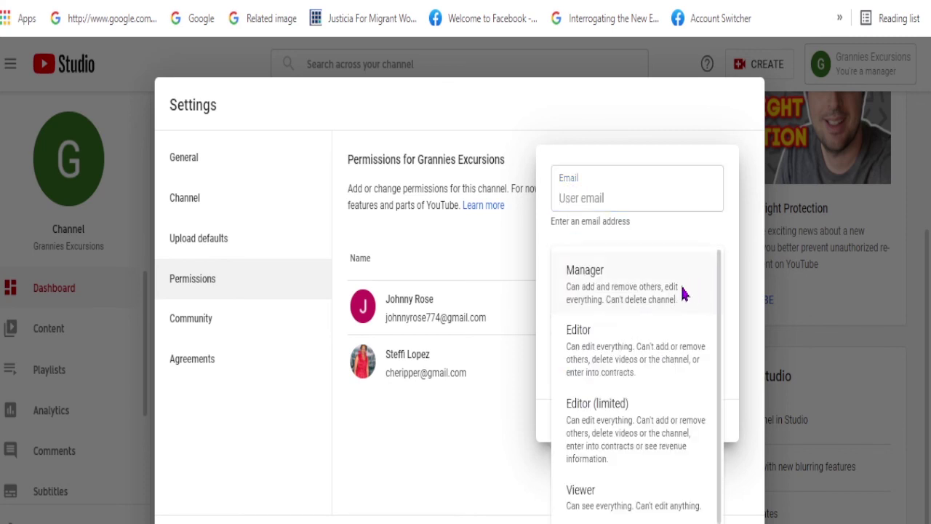
{"action": "scroll", "coordinate": [717, 291], "scroll_direction": "down", "scroll_amount": 1}
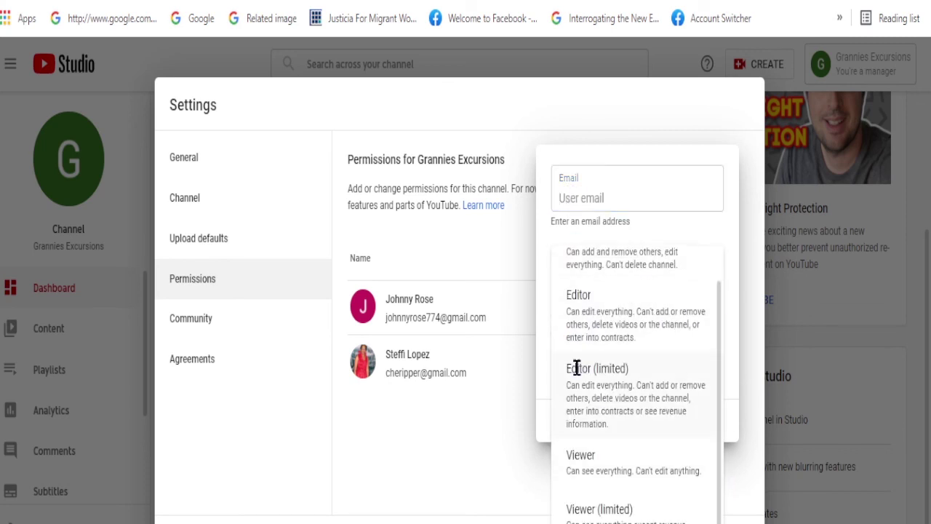
{"action": "left_click", "coordinate": [187, 87]}
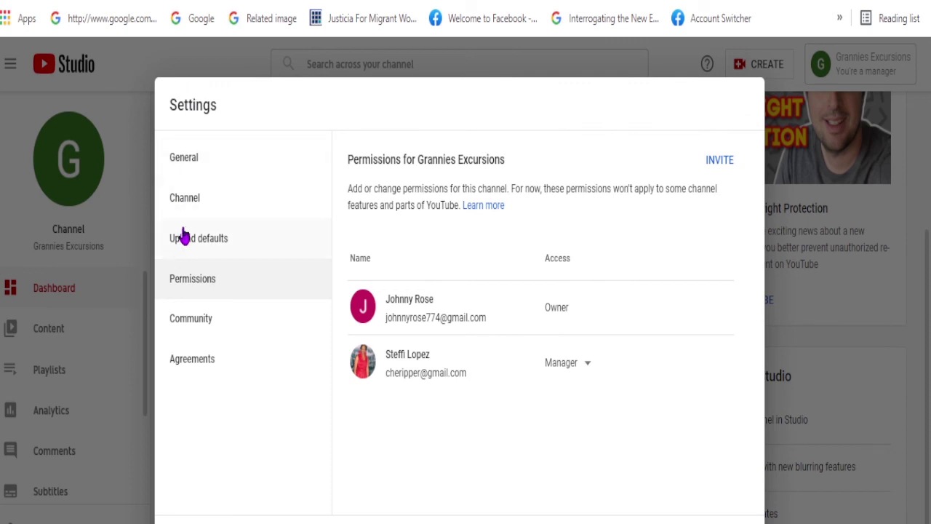